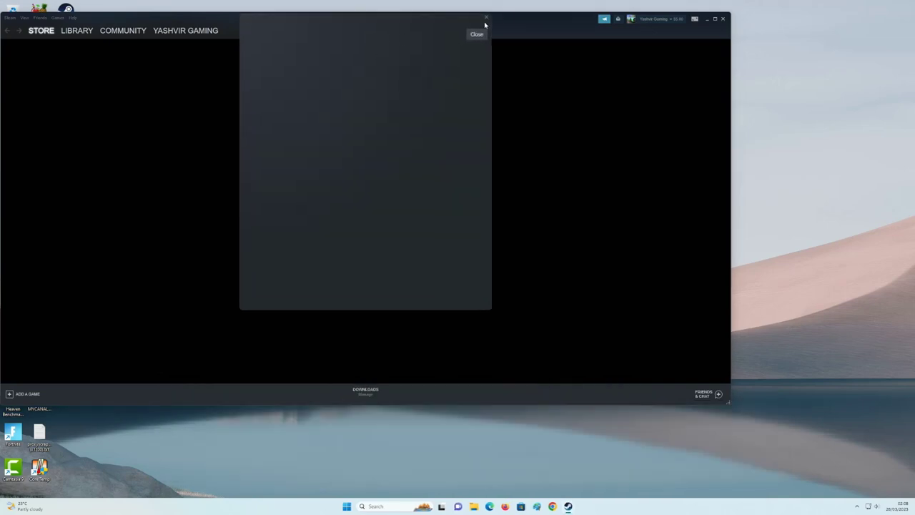
Close the pop-up over the store page and make the Steam window narrower
click(476, 35)
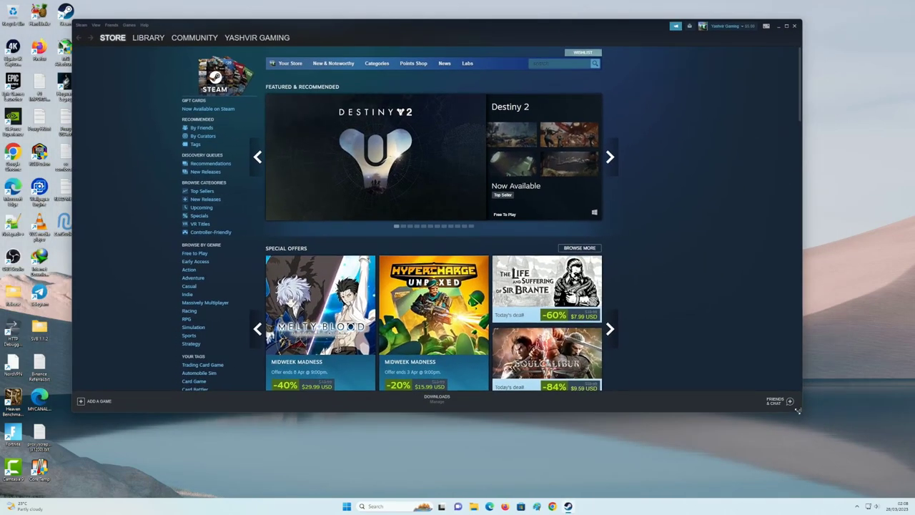
drag(797, 410, 657, 413)
click(855, 506)
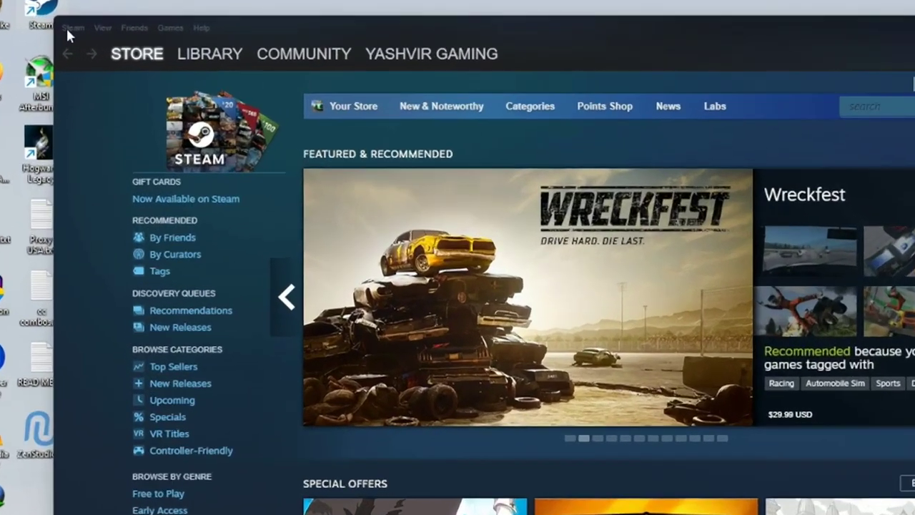
In Steam's general controller settings, disable Xbox Configuration Support and enable PlayStation Configuration Support
click(80, 25)
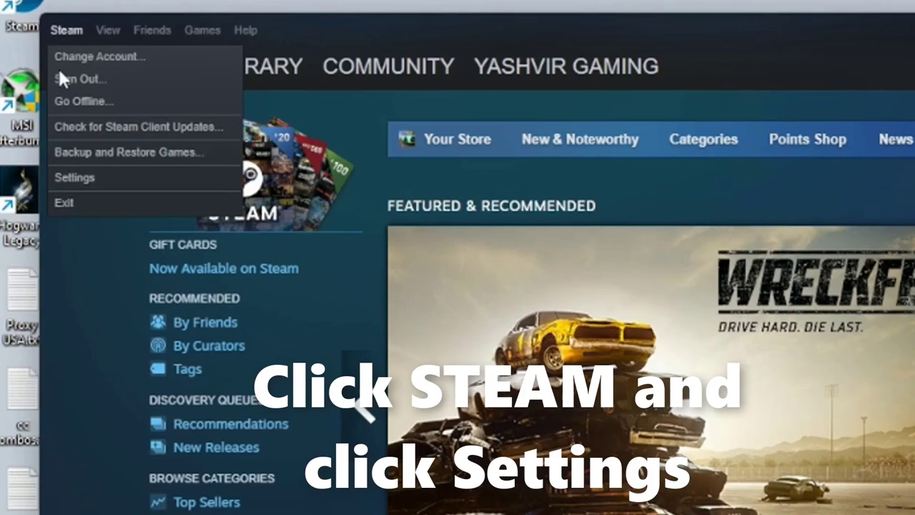
click(74, 178)
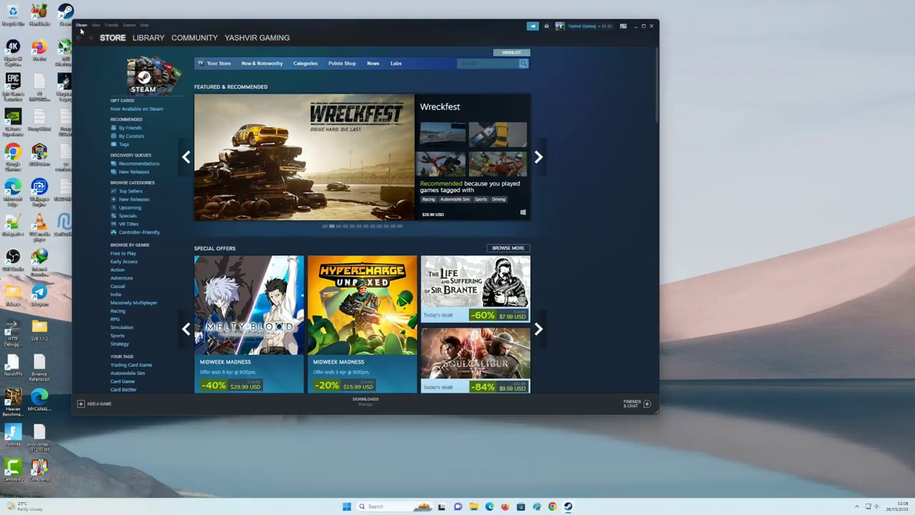
click(81, 25)
click(93, 68)
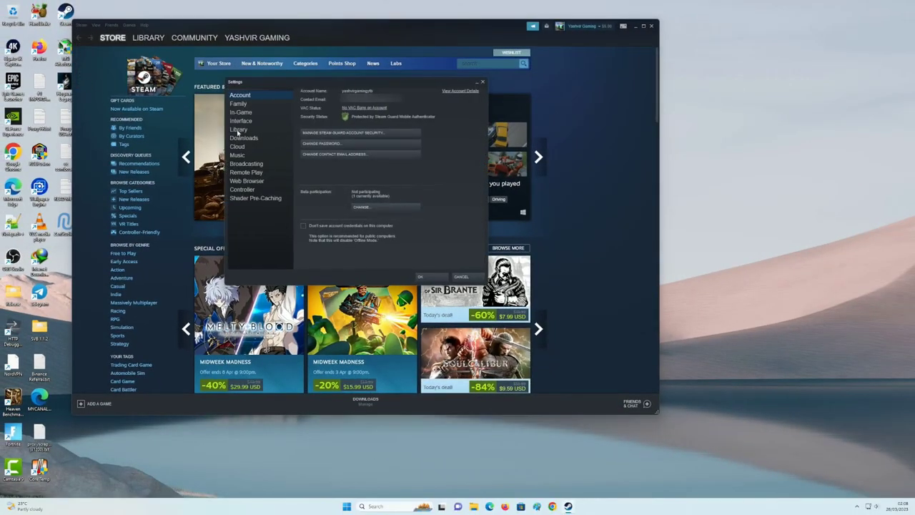
click(243, 190)
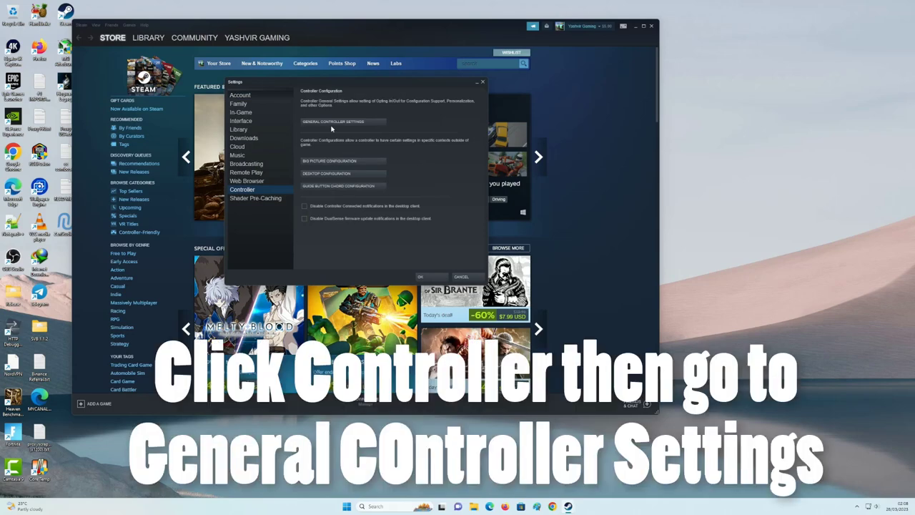
click(333, 122)
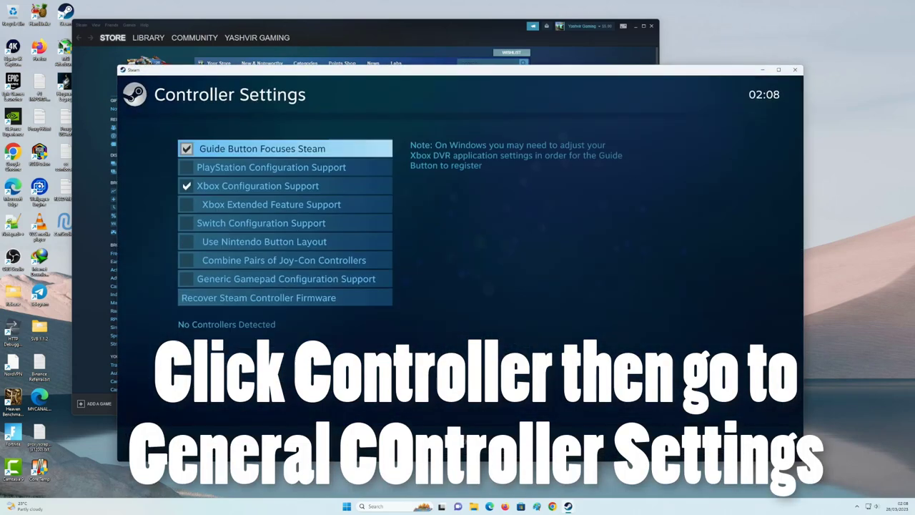
click(188, 185)
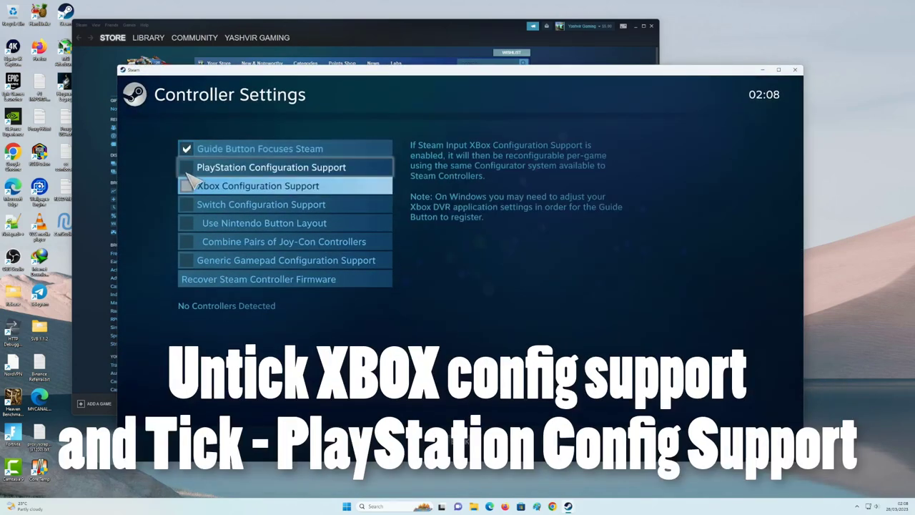
click(187, 167)
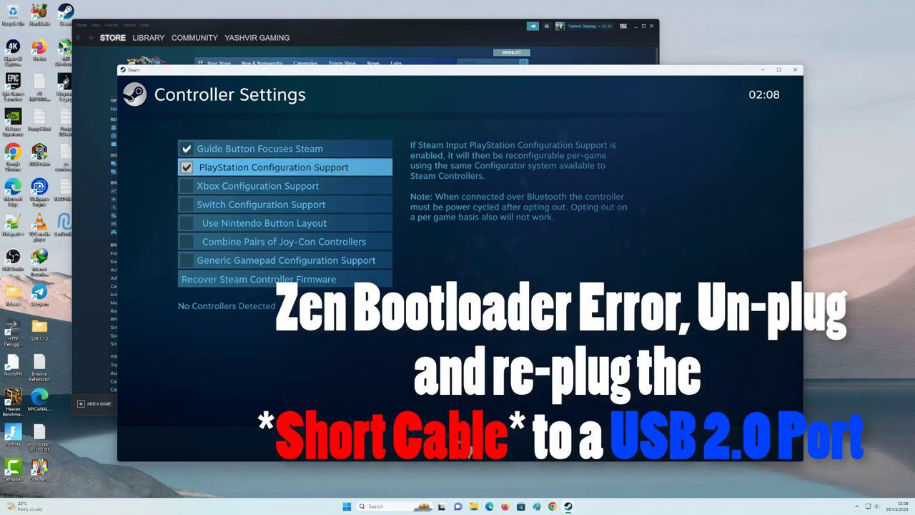
key(Escape)
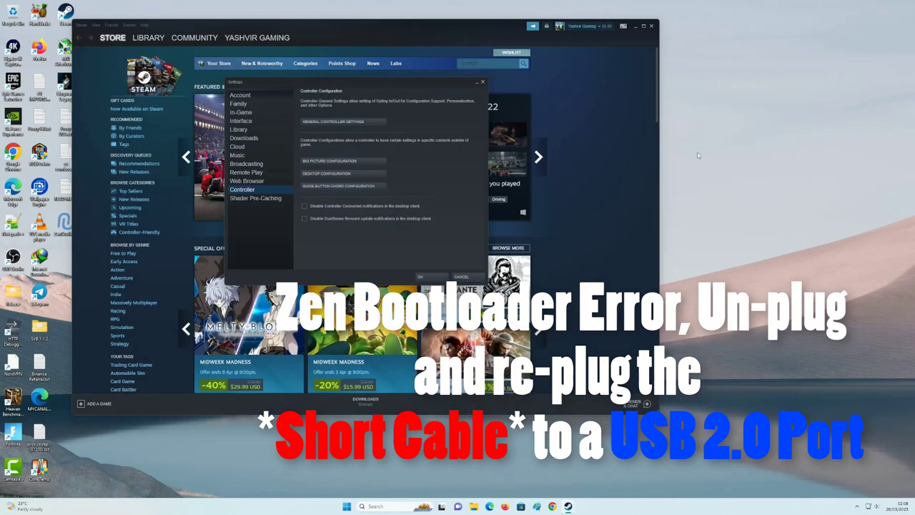
Reopen the general controller settings to check for detected controllers, and close the settings with their changes accepted
click(338, 123)
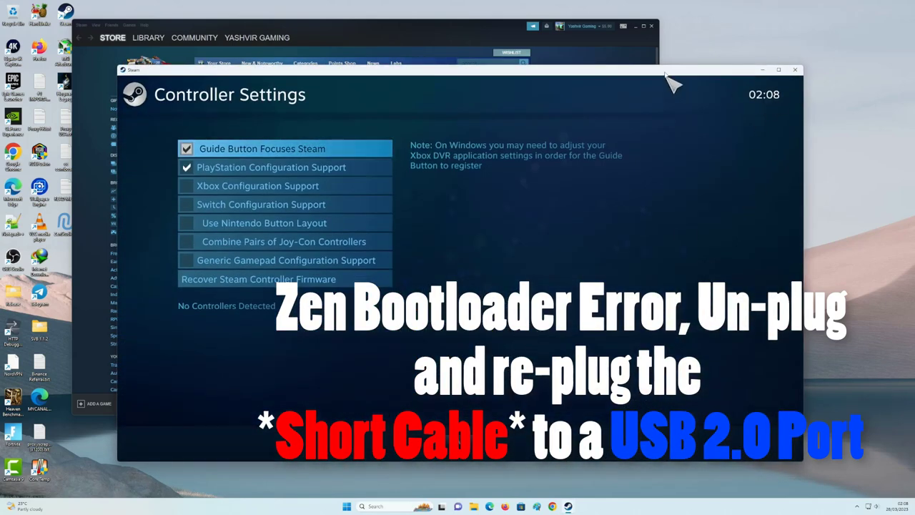
drag(666, 72, 639, 56)
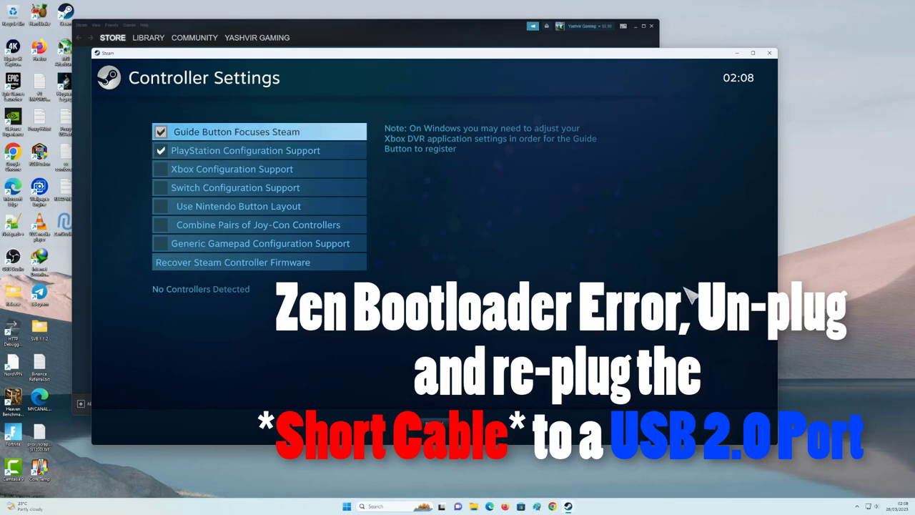
click(769, 53)
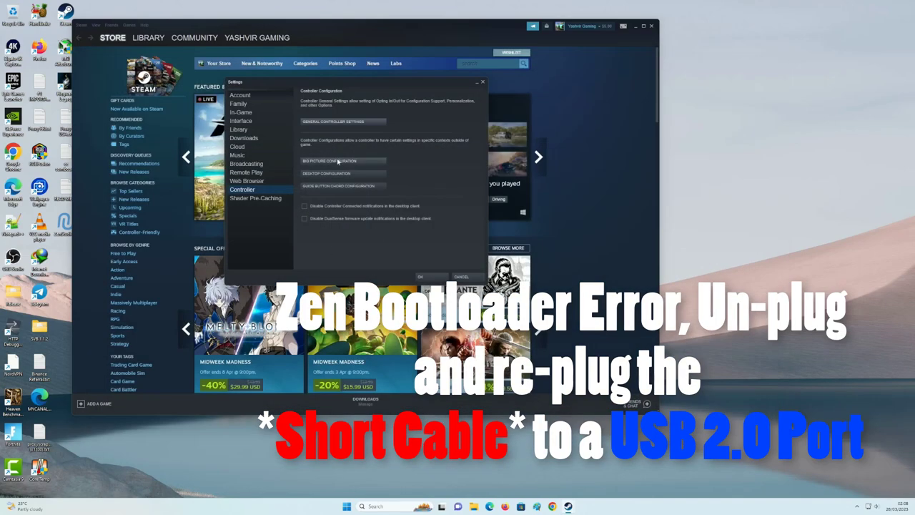
click(340, 122)
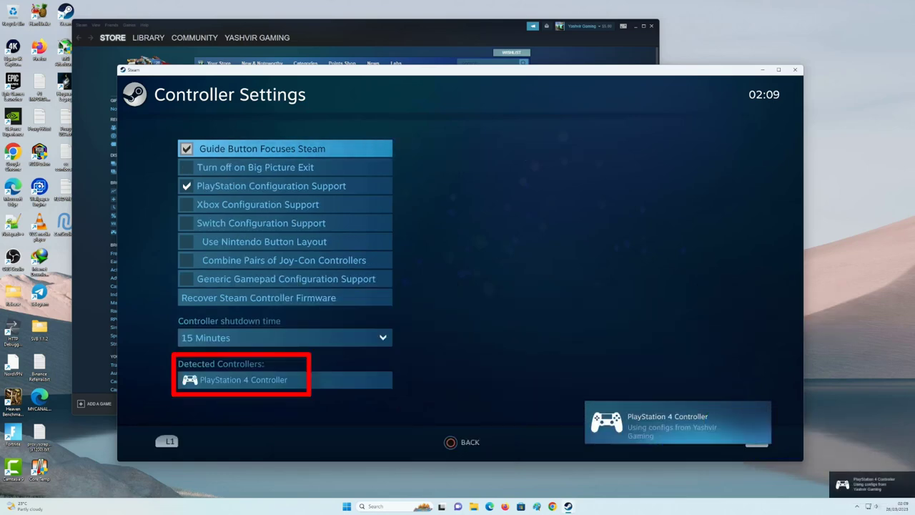
click(466, 441)
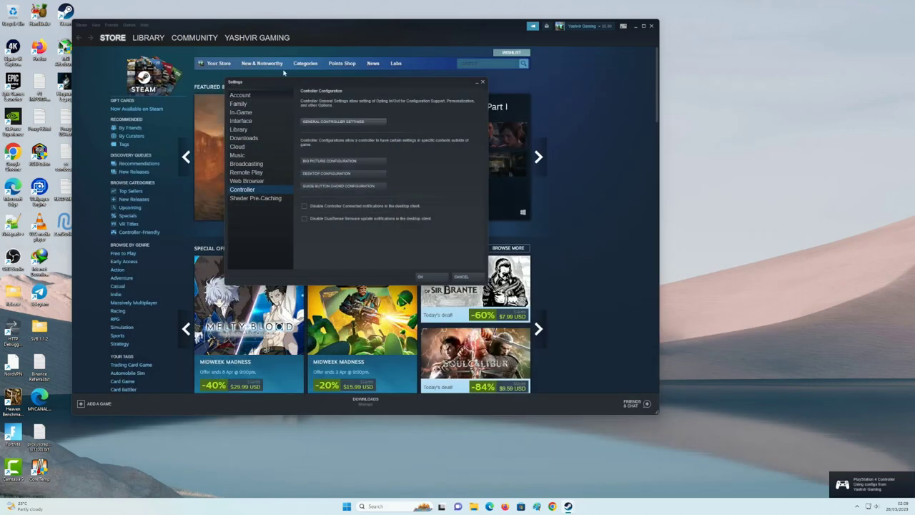
click(427, 279)
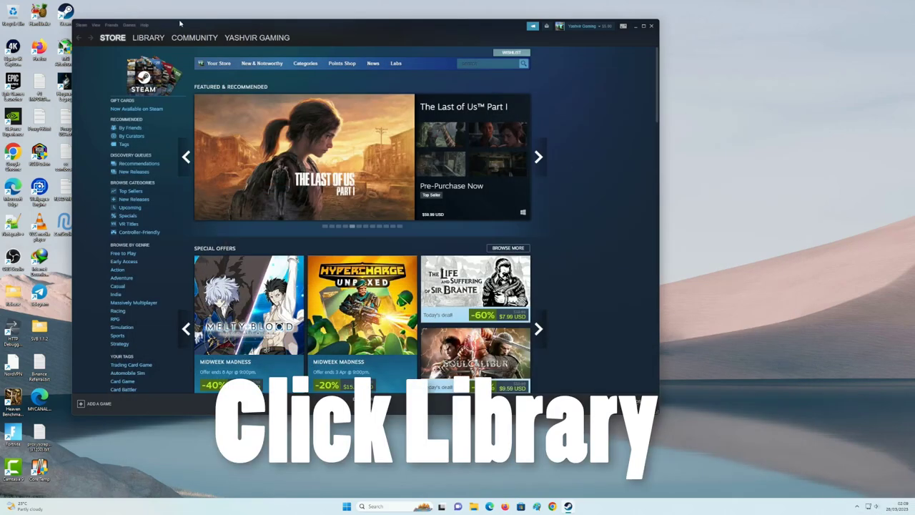
Remove the second Epic Games Launcher entry, a non-Steam game, from the library
click(148, 37)
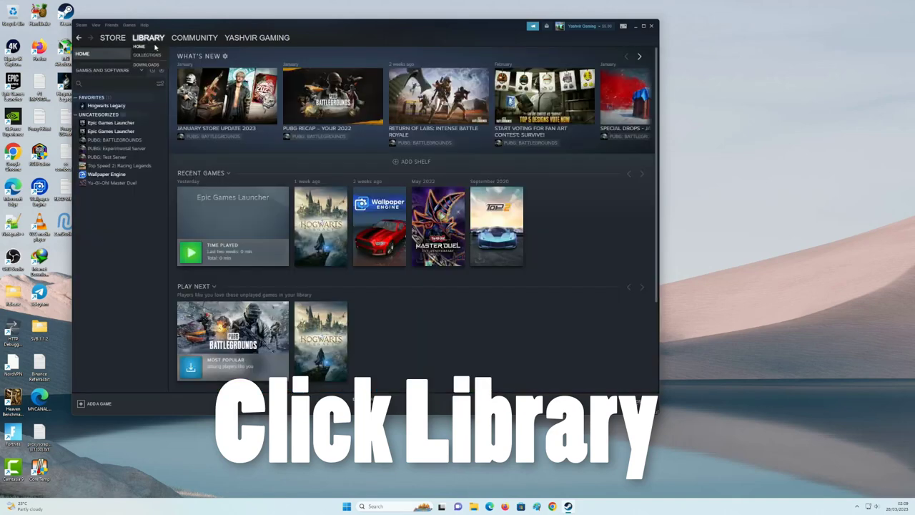
click(107, 133)
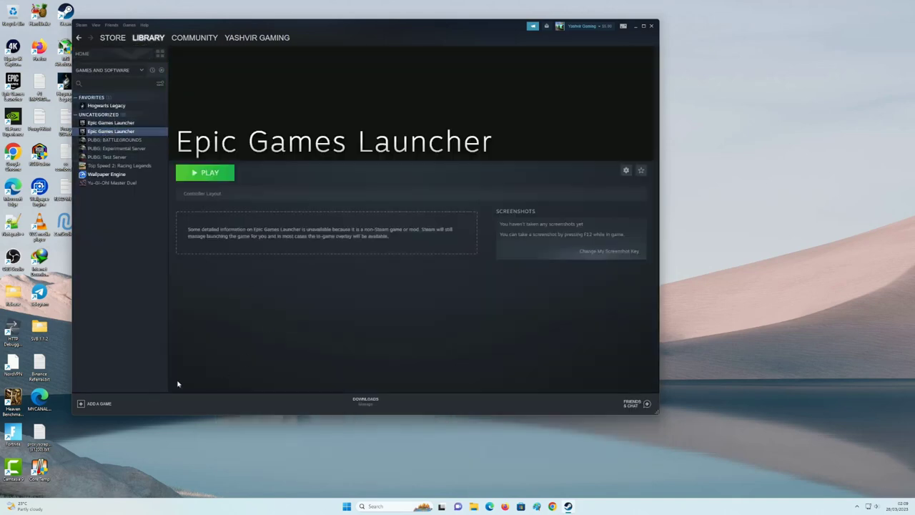
right_click(107, 132)
mouse_move(125, 165)
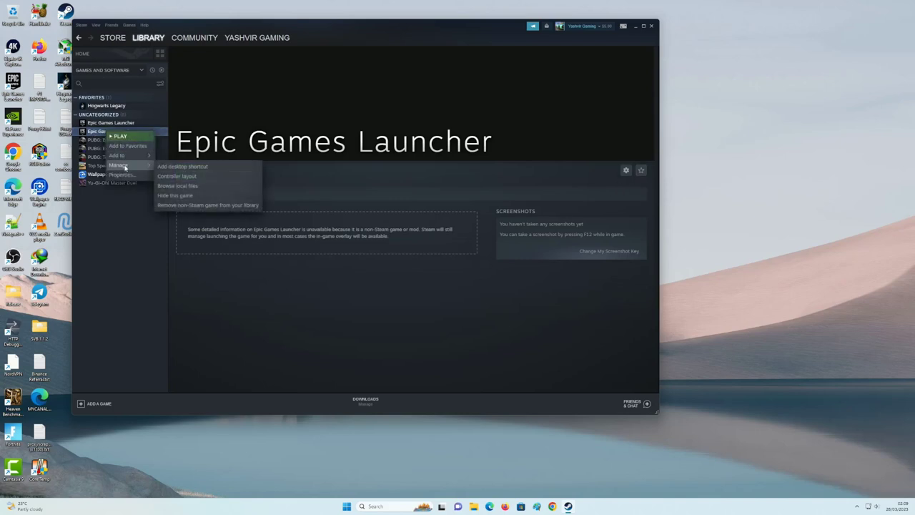
click(203, 205)
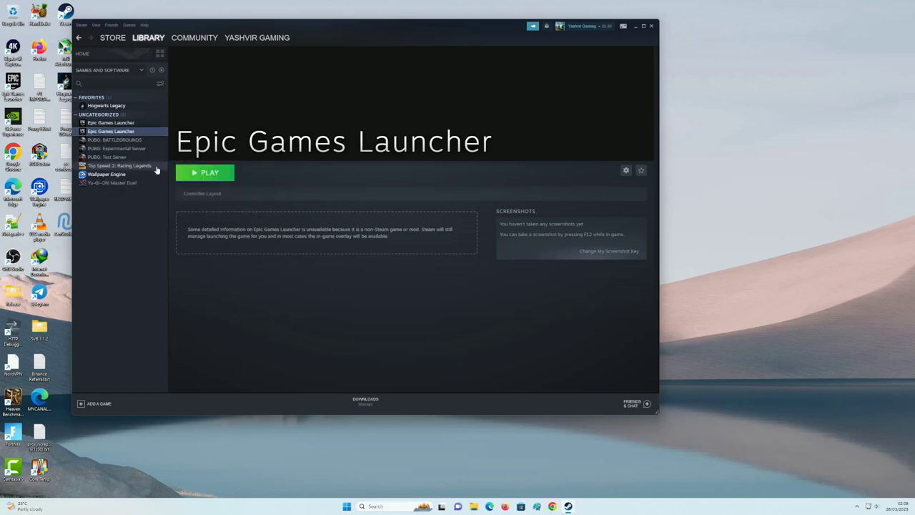
click(114, 123)
right_click(119, 124)
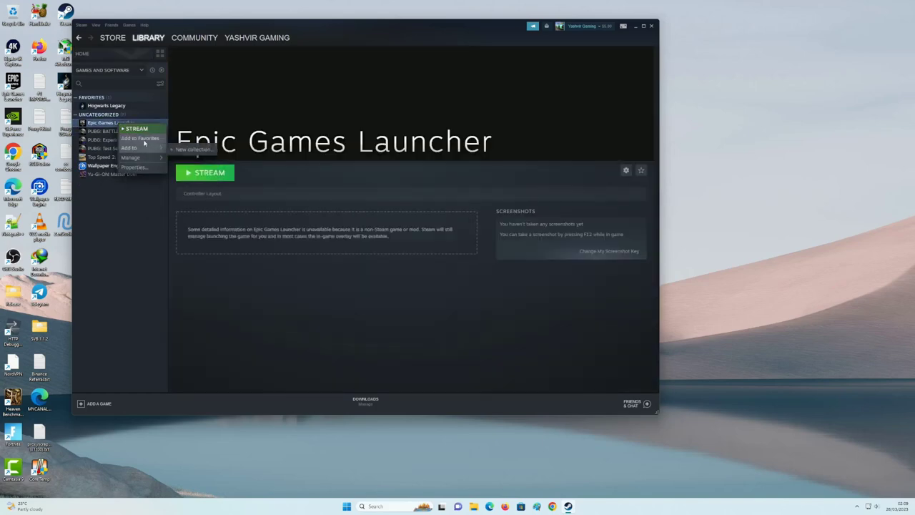
mouse_move(143, 157)
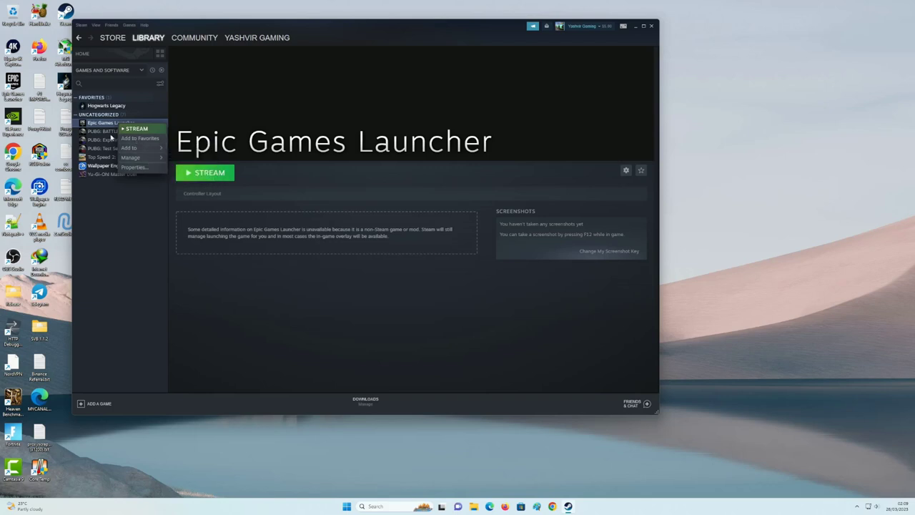
click(92, 124)
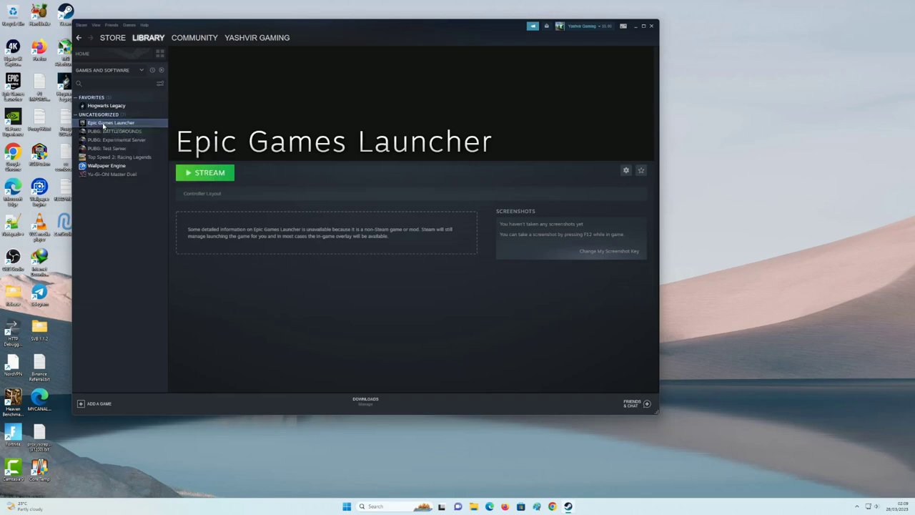
right_click(105, 125)
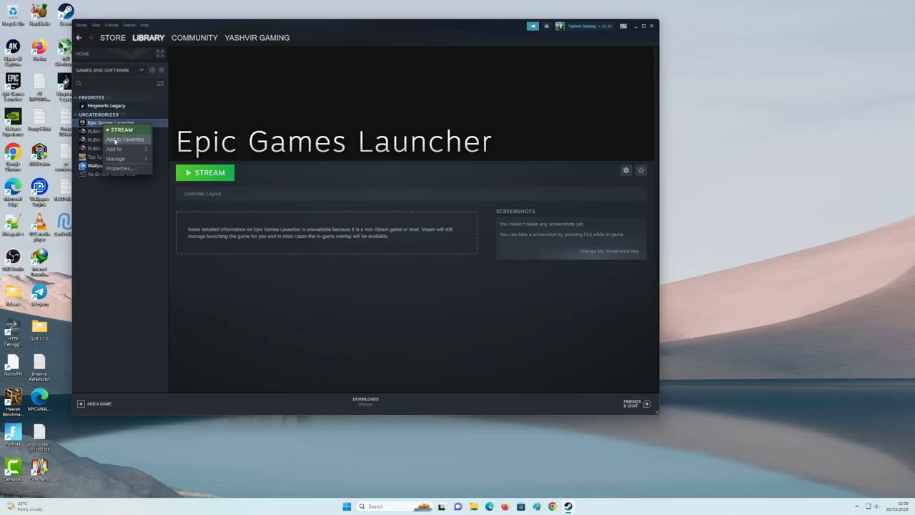
click(153, 361)
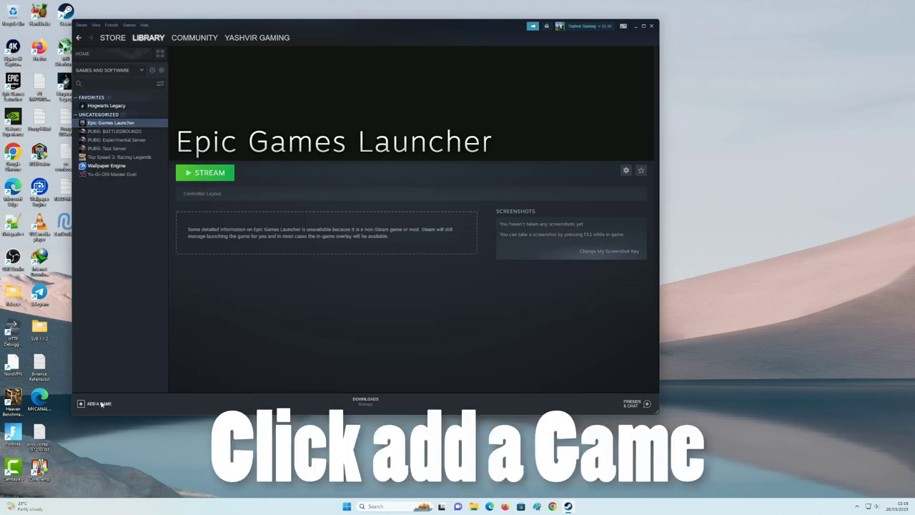
Start adding a non-Steam game, look through the program list and open the file browser for choosing another program
click(102, 404)
click(100, 378)
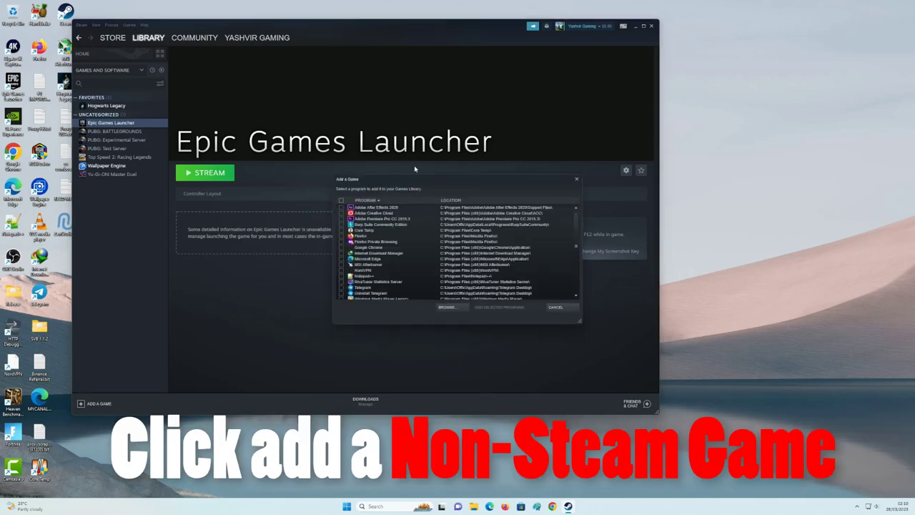
scroll(386, 261, down, 10)
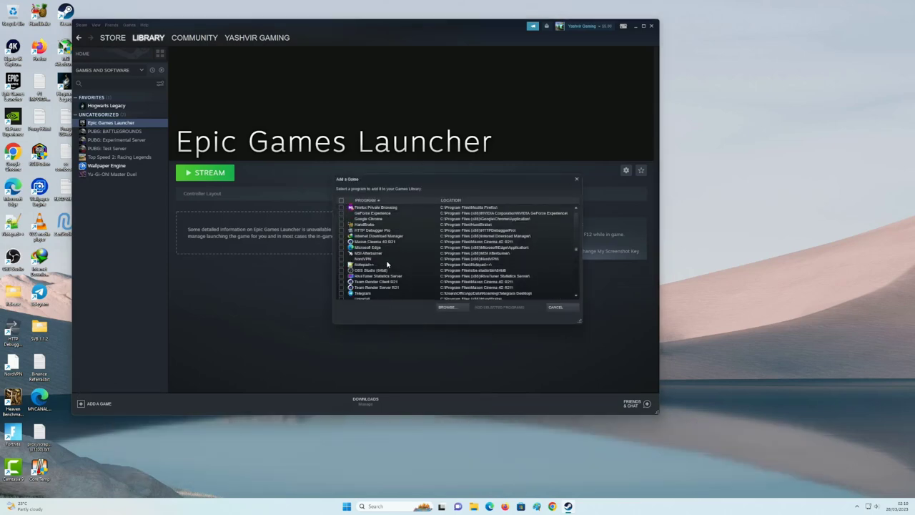
scroll(386, 264, up, 1)
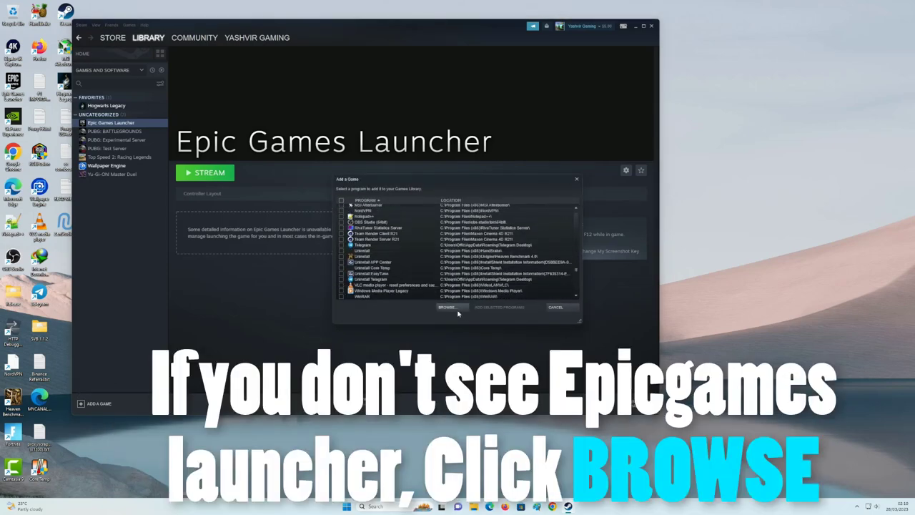
click(447, 307)
drag(219, 11, 526, 145)
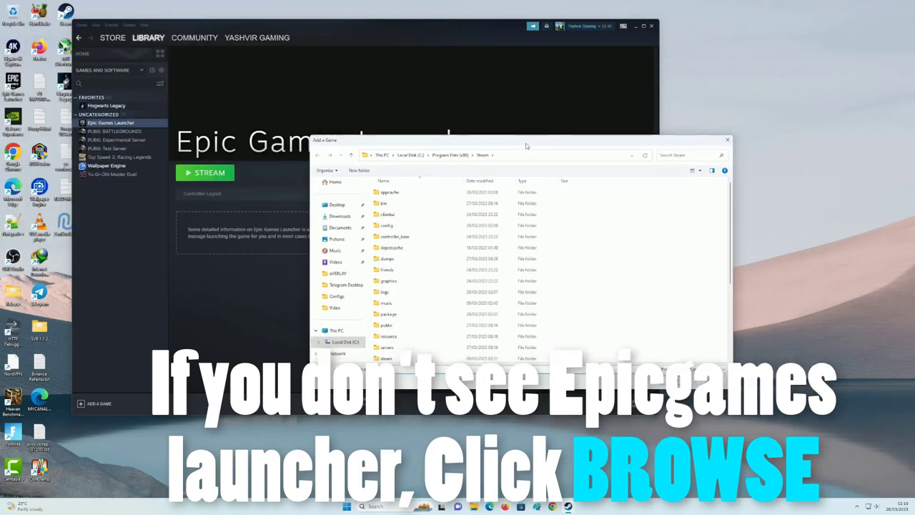
click(418, 155)
double_click(400, 214)
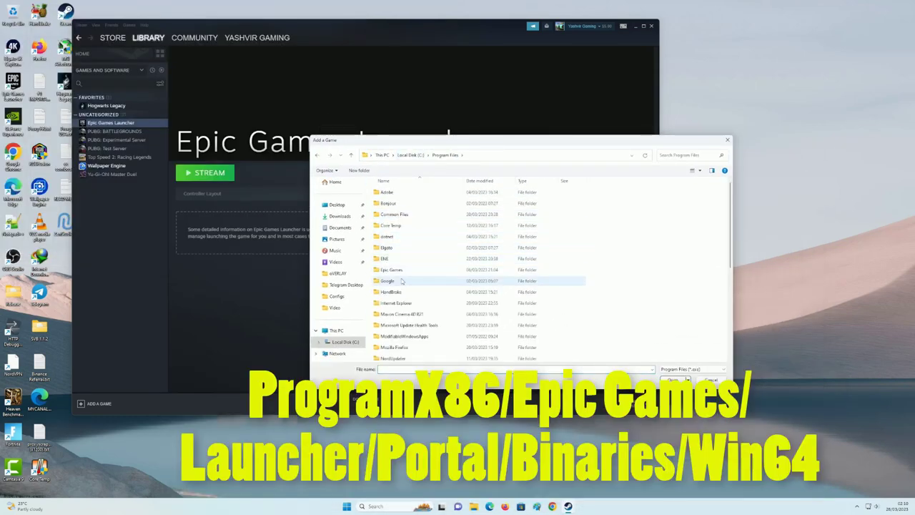
double_click(405, 271)
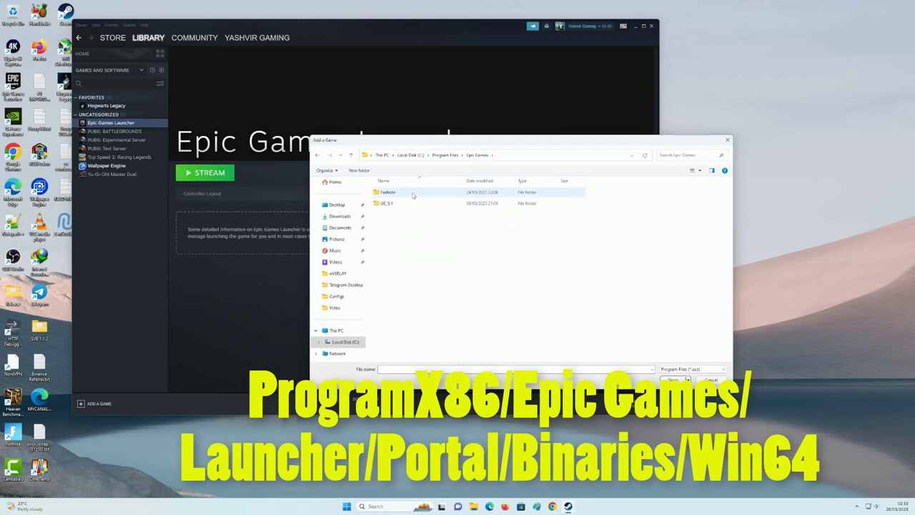
double_click(408, 193)
click(403, 227)
key(alt+Up)
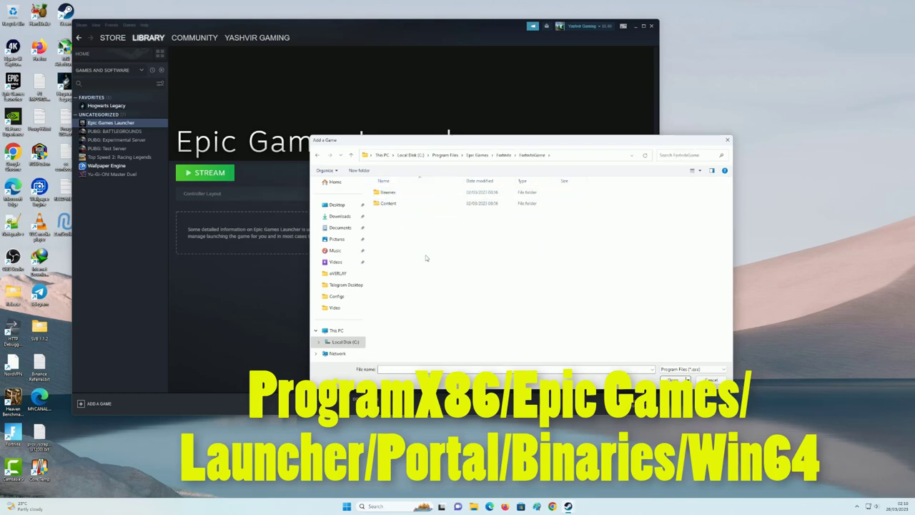
click(445, 155)
Browse from drive C to the Program Files (x86)\Epic Games\Launcher folder
click(410, 155)
double_click(412, 225)
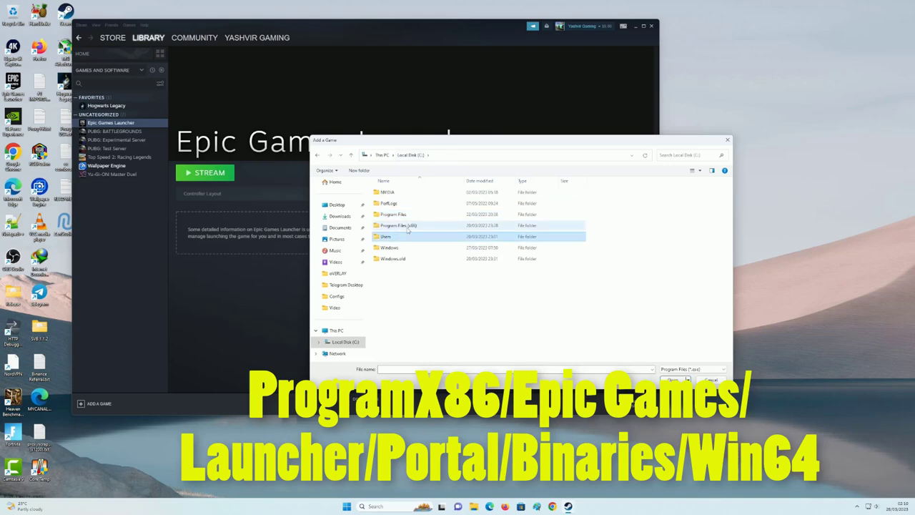
double_click(396, 237)
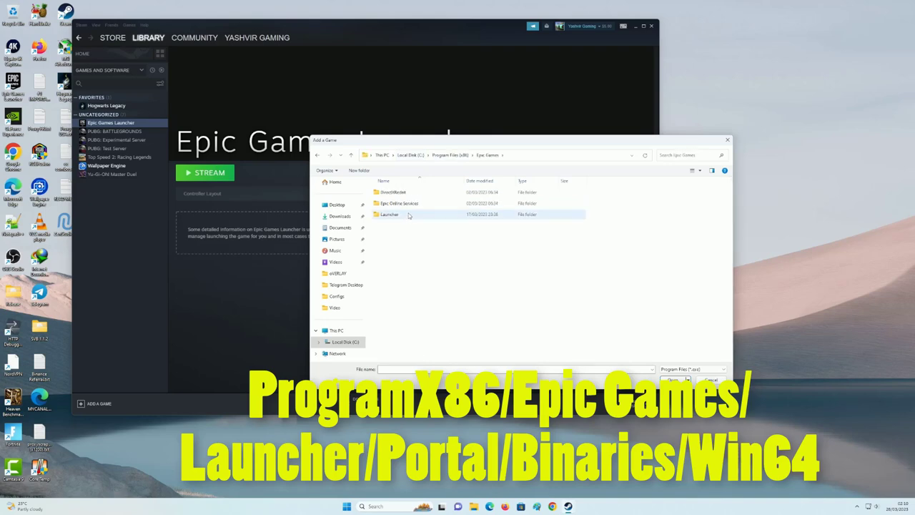
double_click(400, 214)
click(404, 195)
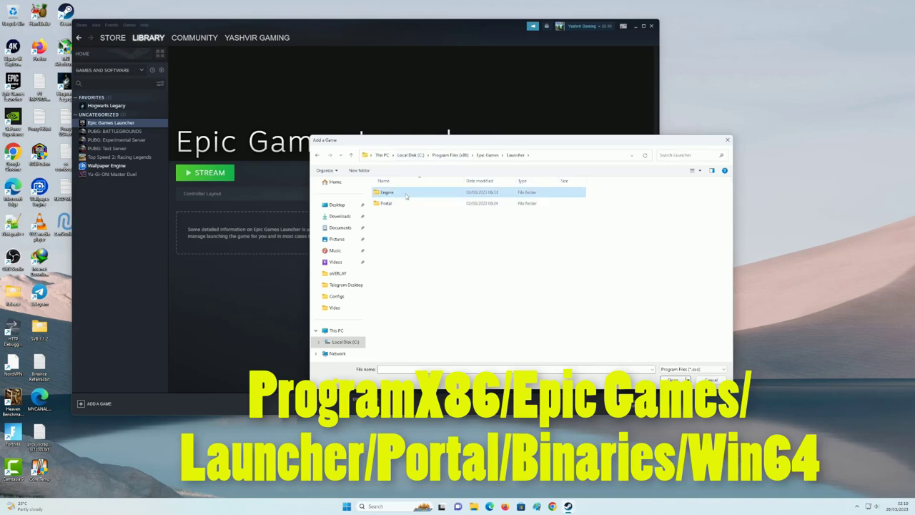
double_click(401, 193)
click(414, 195)
double_click(413, 195)
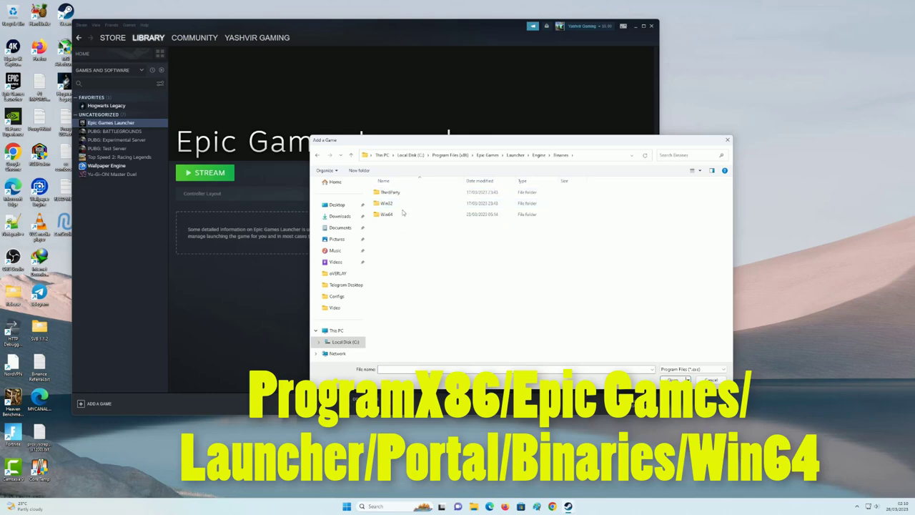
double_click(402, 214)
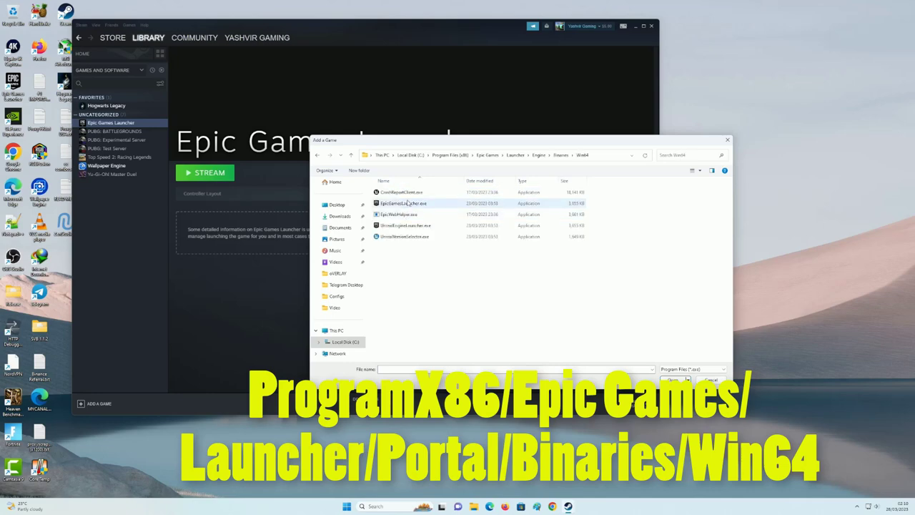
click(515, 155)
Choose EpicGamesLauncher.exe from the Portal\Binaries\Win64 folder and add it to the library as a non-Steam game
click(403, 204)
double_click(403, 204)
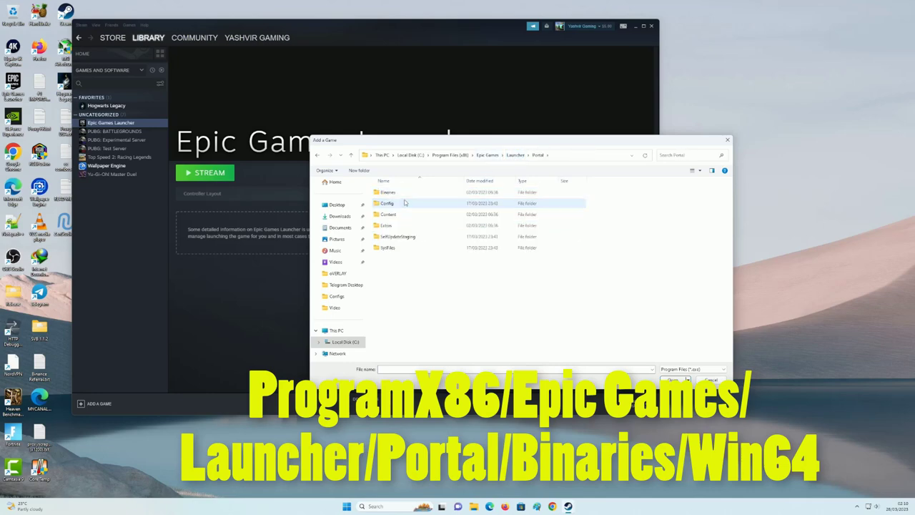
double_click(402, 193)
double_click(402, 204)
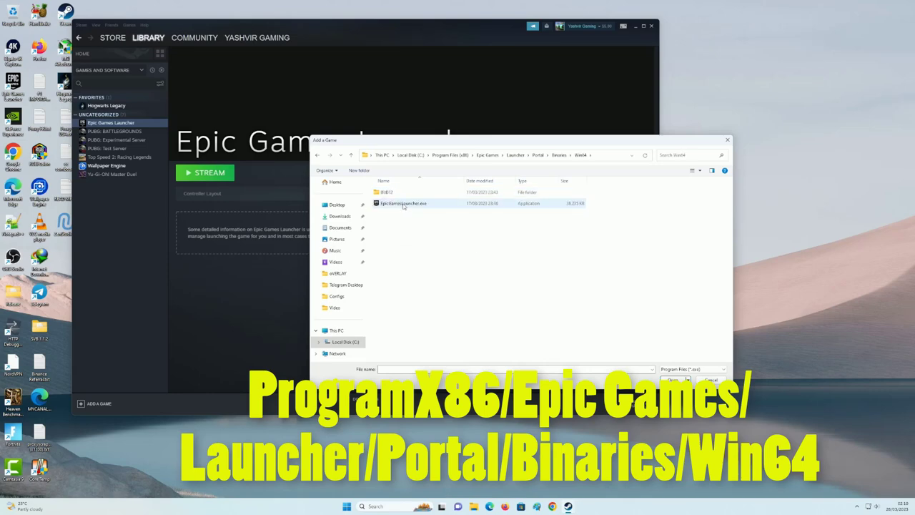
click(411, 206)
click(672, 379)
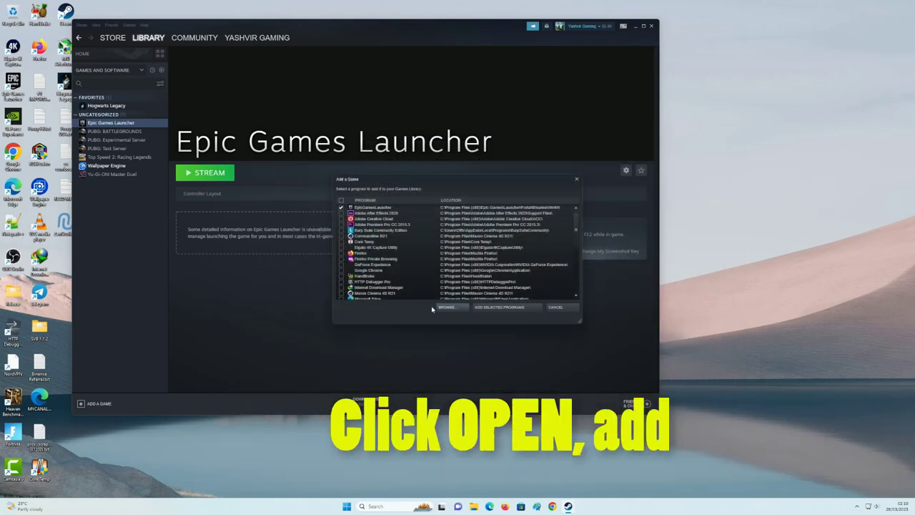
click(369, 208)
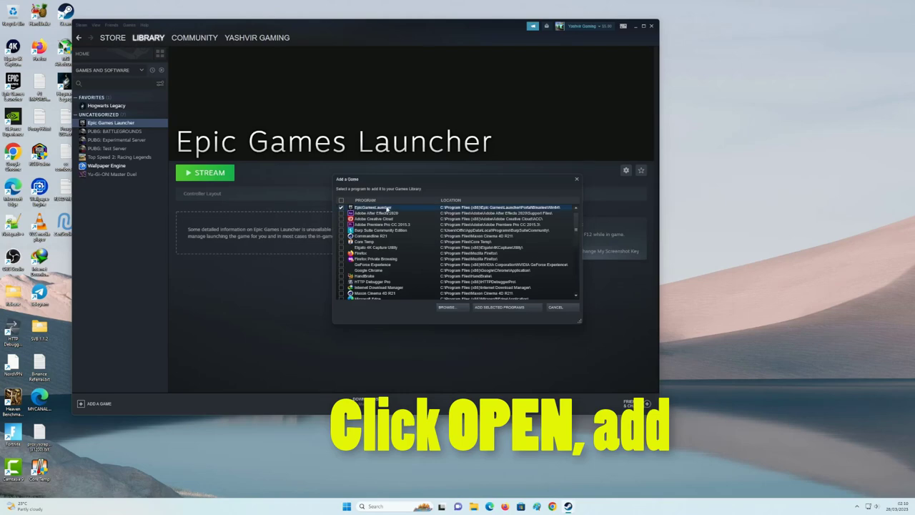
click(516, 308)
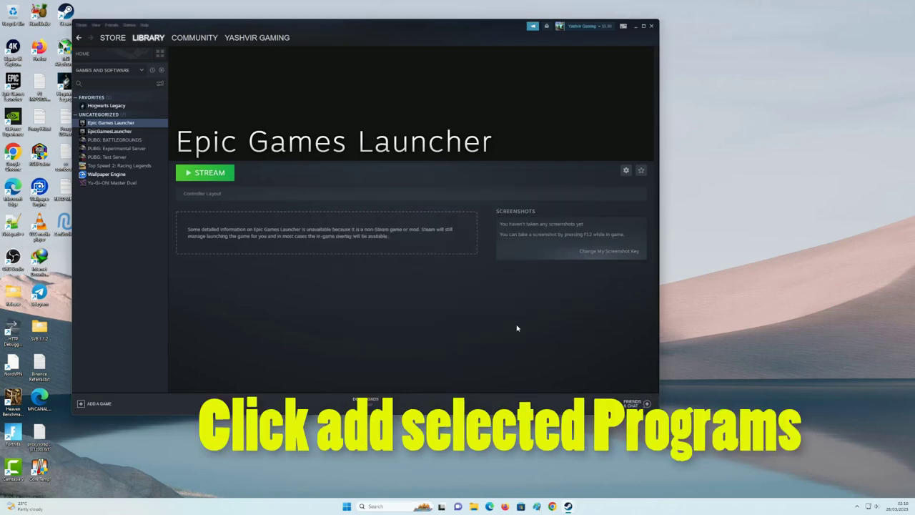
Launch the newly added EpicGamesLauncher entry from Steam and start Fortnite from the launcher's library, minimizing both windows
click(111, 132)
click(205, 172)
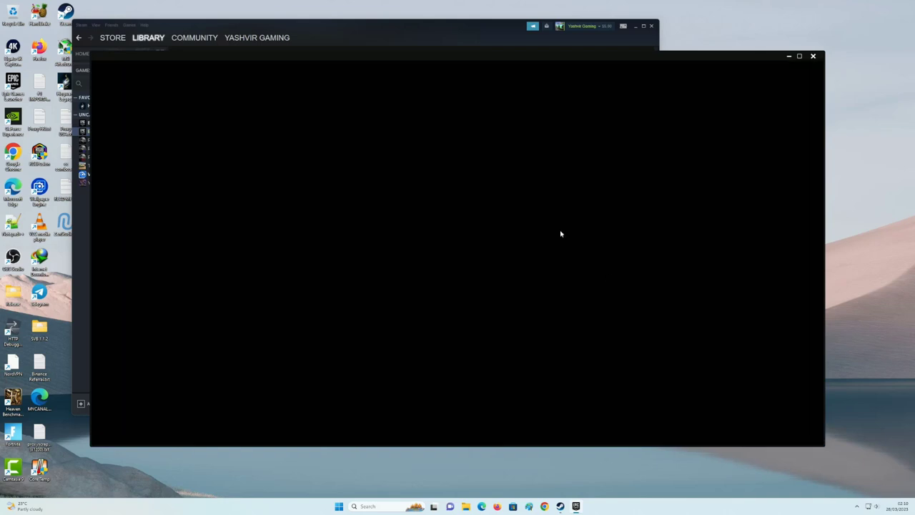
click(635, 26)
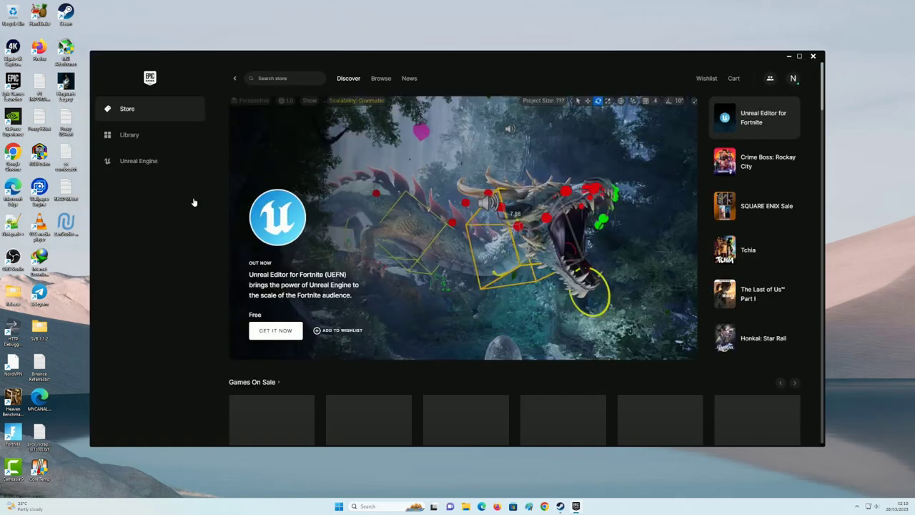
click(127, 140)
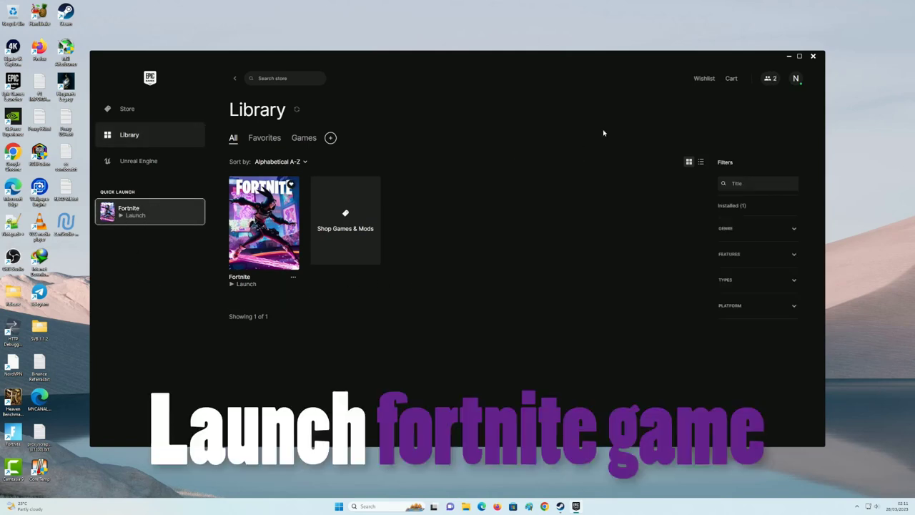
click(789, 55)
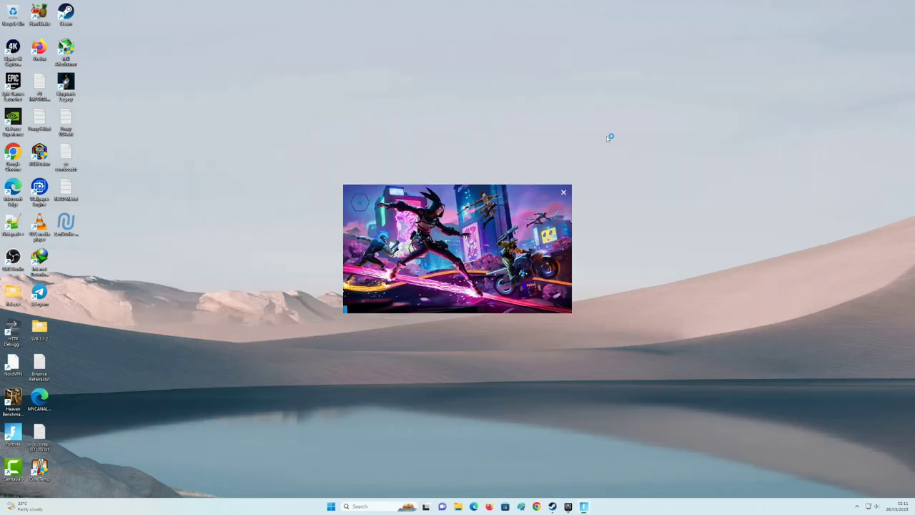
right_click(608, 137)
click(649, 165)
right_click(681, 132)
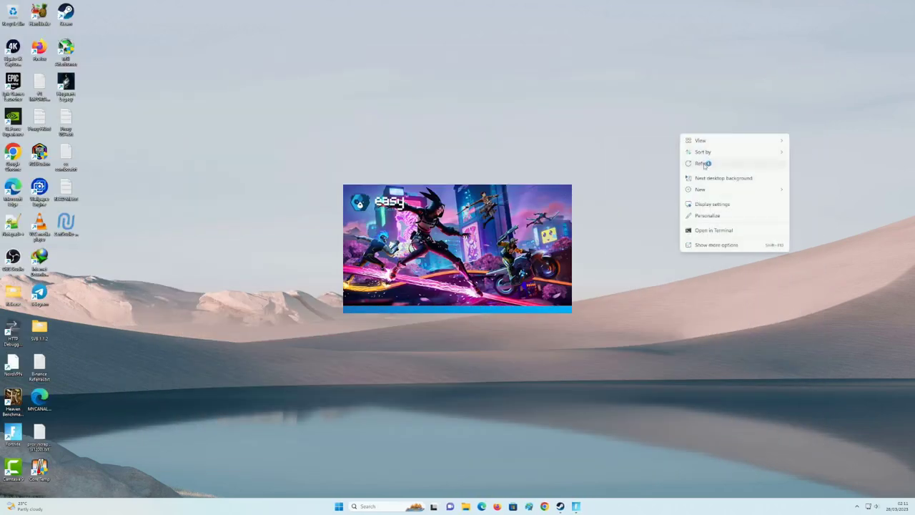
click(704, 164)
click(560, 506)
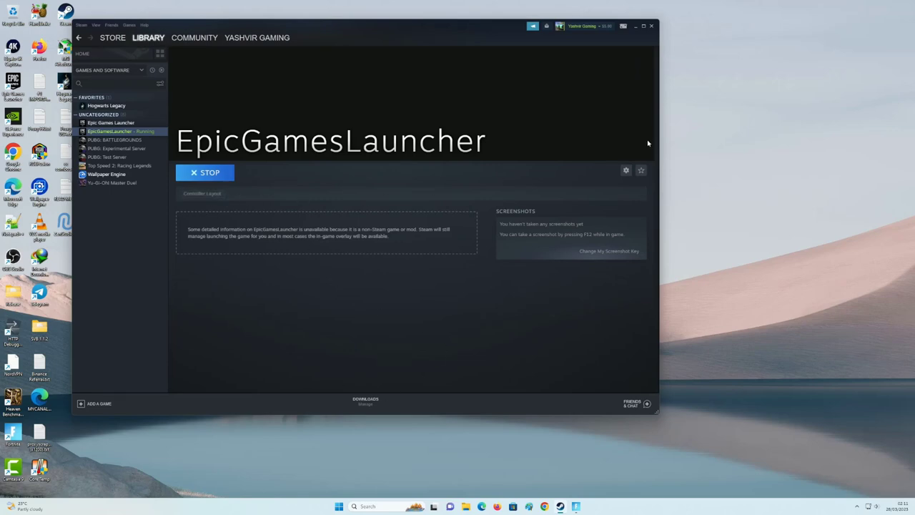
click(636, 27)
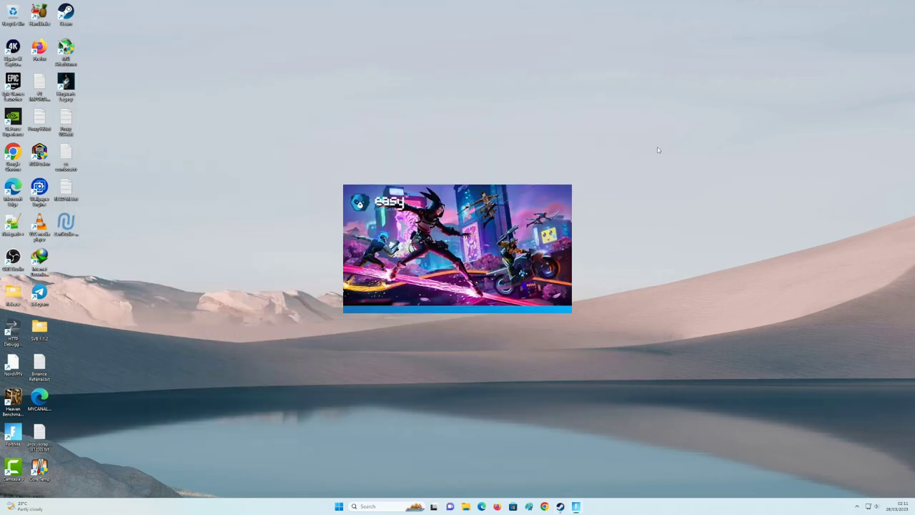
right_click(659, 148)
click(693, 180)
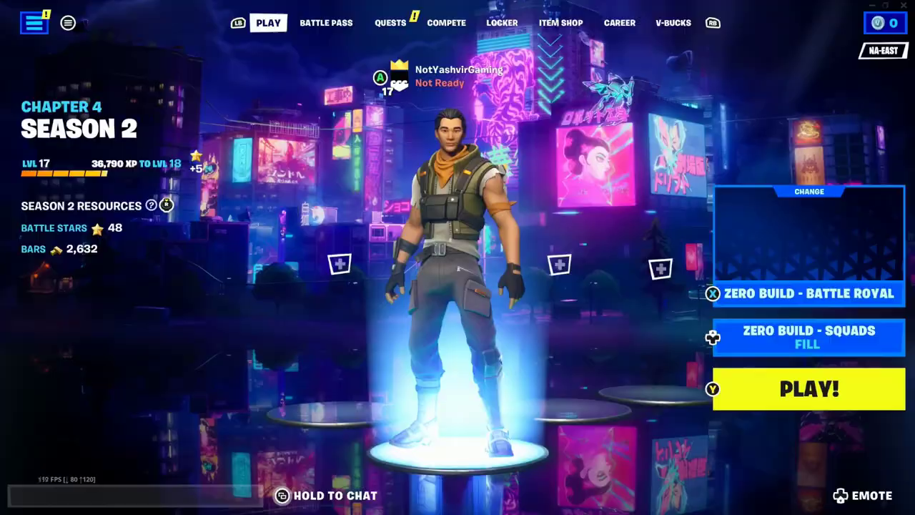
Dismiss the Add Friends and Rewards screens to get back to the Fortnite lobby
key(Escape)
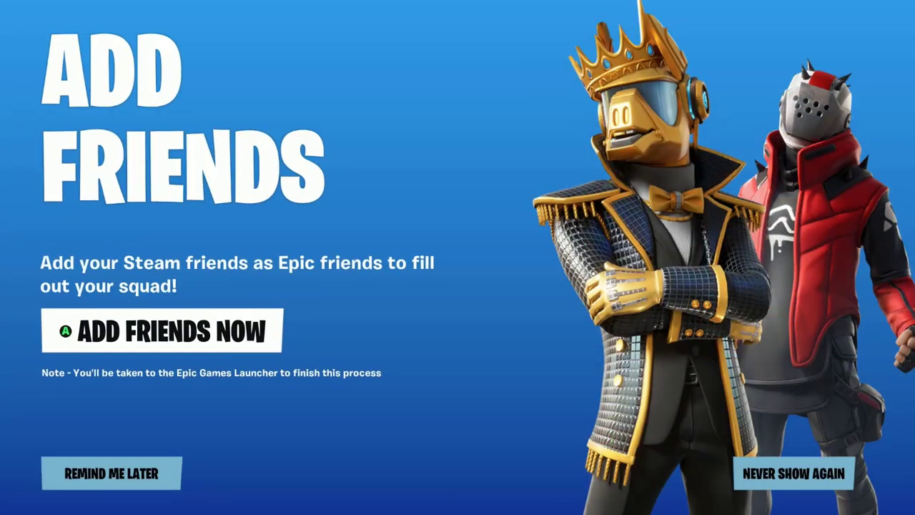
key(Escape)
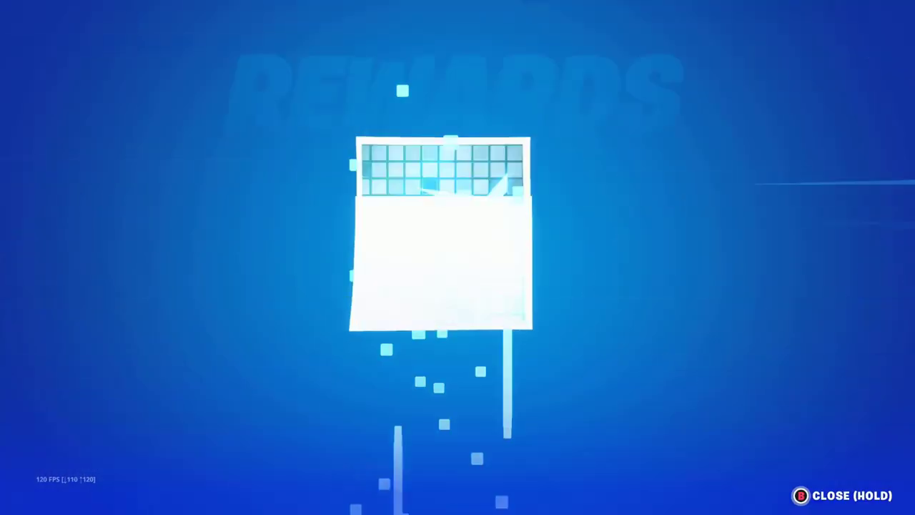
key(Return)
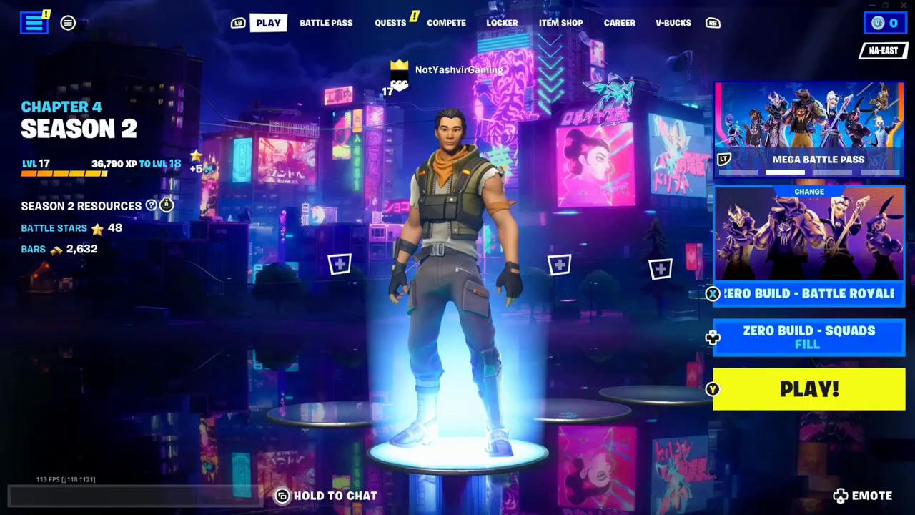
key(Tab)
key(Tab)
key(Escape)
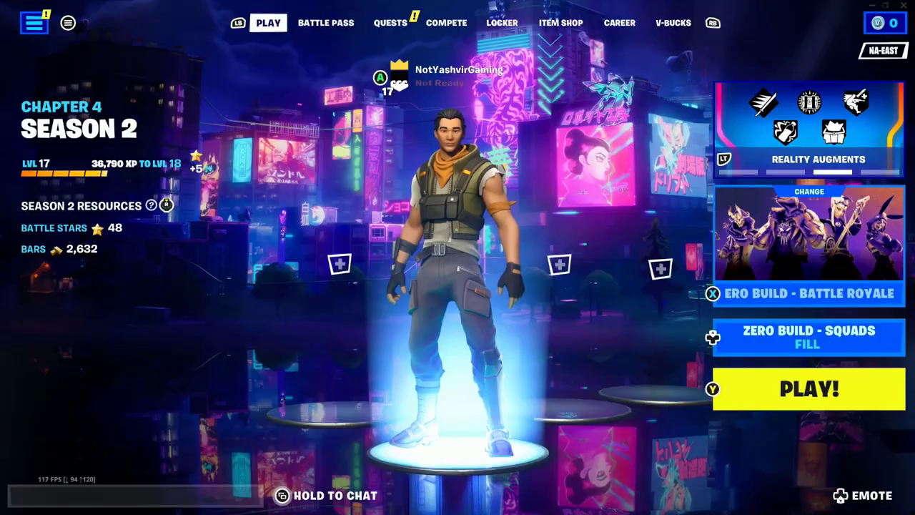
Open the game settings from the lobby's sidebar menu
key(Escape)
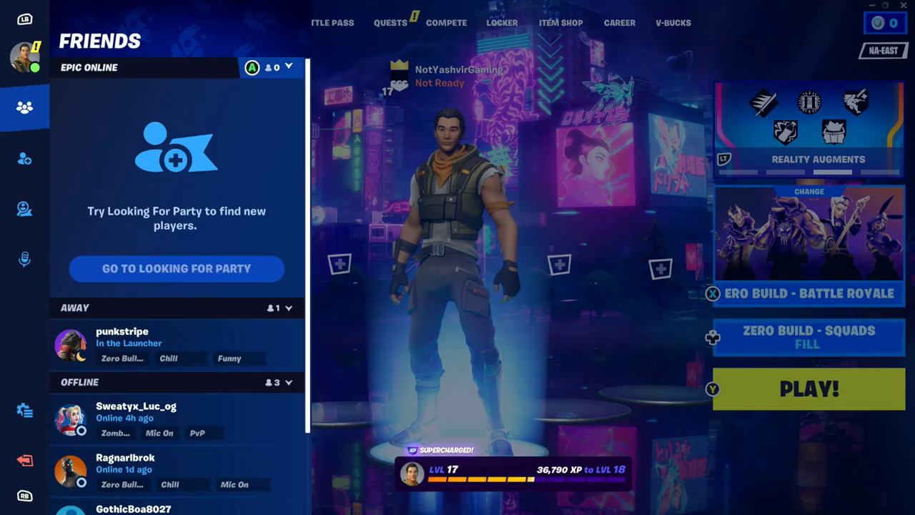
key(Down)
key(Down)
key(Down)
key(Down)
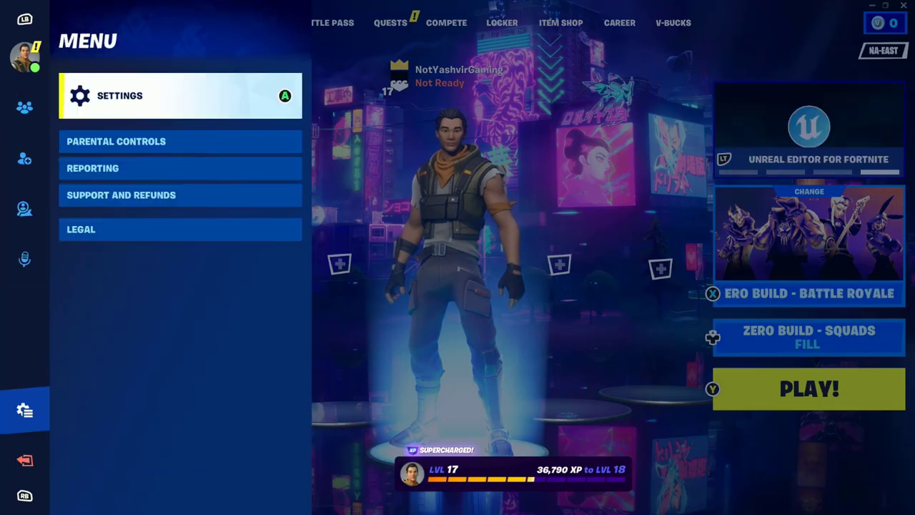
key(Return)
Look through the video settings, covering display, graphics and graphics quality options
key(Tab)
key(Down)
key(Down)
key(Down)
key(Down)
key(Down)
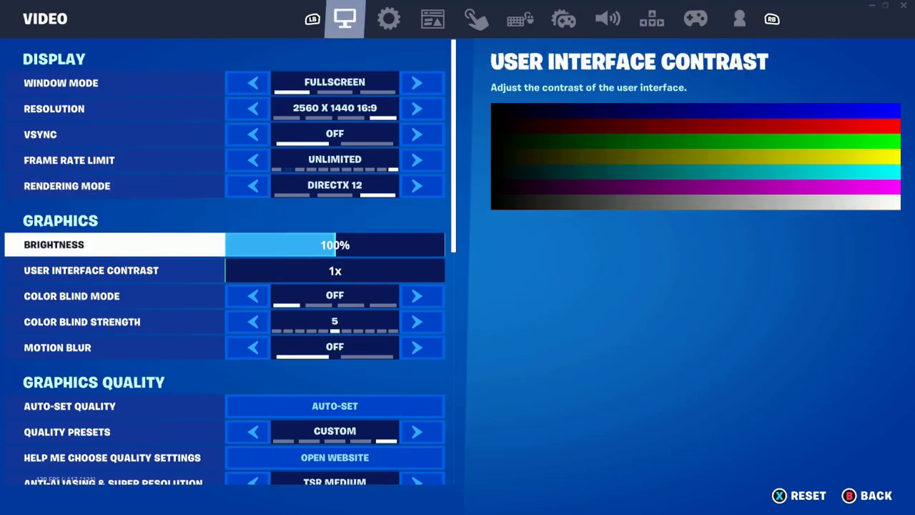
key(Down)
key(Up)
key(Up)
key(Up)
key(Up)
key(Up)
key(Down)
key(Down)
key(Down)
key(Down)
key(Down)
key(Down)
key(Down)
key(Down)
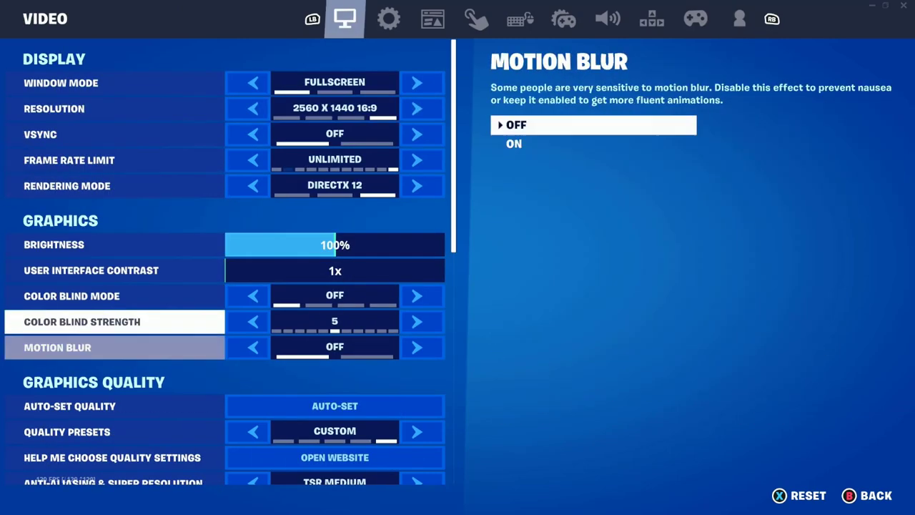
key(Down)
key(Down)
key(Down)
key(Down)
key(Down)
key(Down)
key(Down)
key(Down)
key(Down)
key(Down)
key(Down)
key(Down)
key(Down)
key(Down)
key(Down)
key(Down)
key(Down)
key(Down)
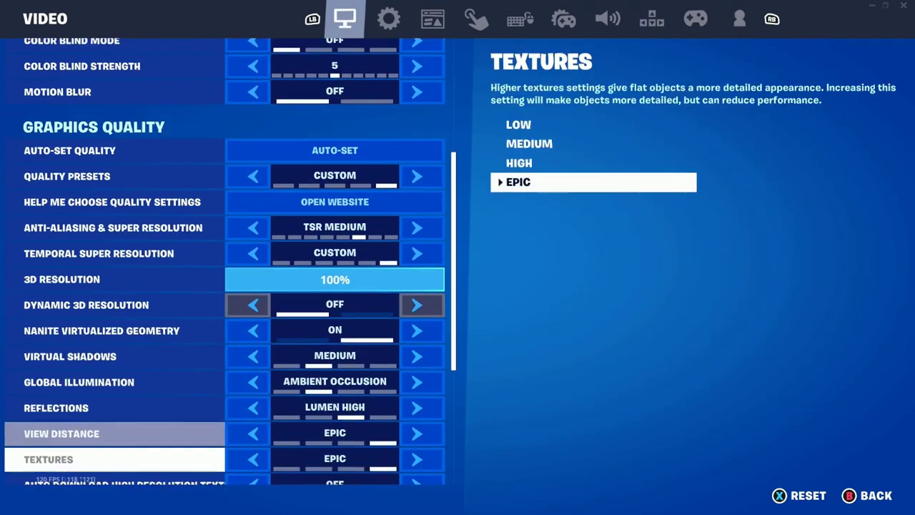
key(Down)
key(Down)
key(Down)
key(Down)
In the wireless controller settings, set the controller platform to PlayStation®4 and apply the change
key(Tab)
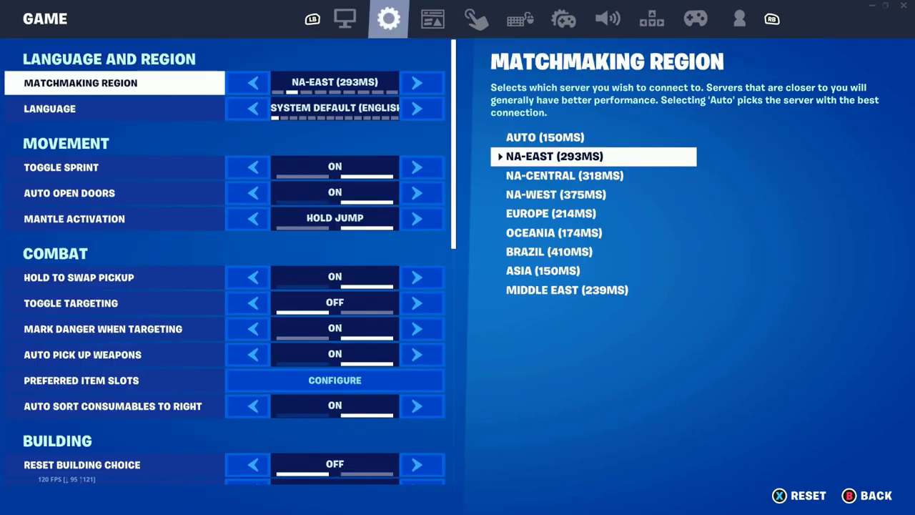
key(Tab)
key(Tab)
key(Tab)
key(Tab)
key(Tab)
key(Tab)
key(Tab)
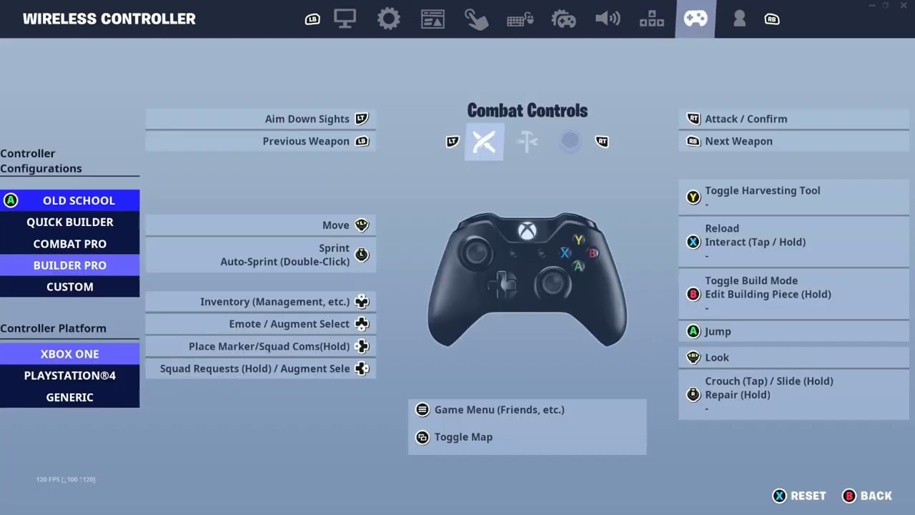
key(Down)
key(Down)
key(Down)
key(Down)
key(Down)
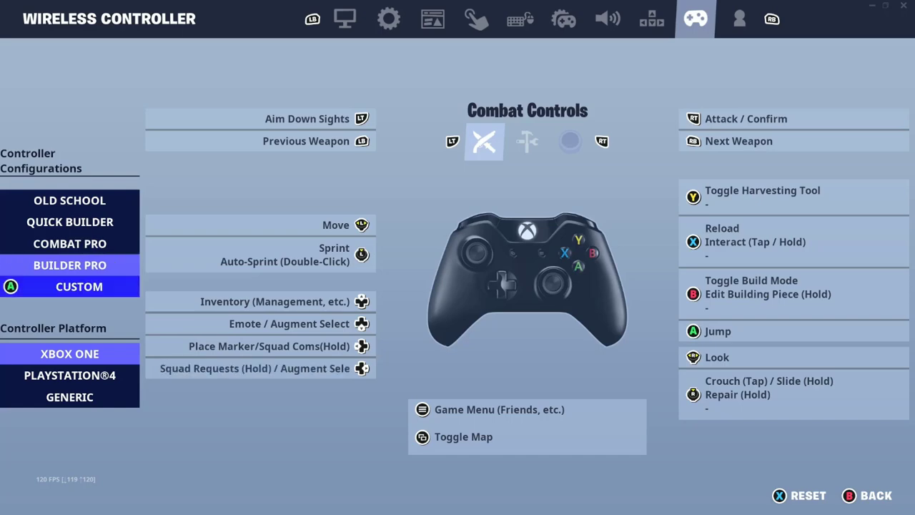
key(Down)
key(Return)
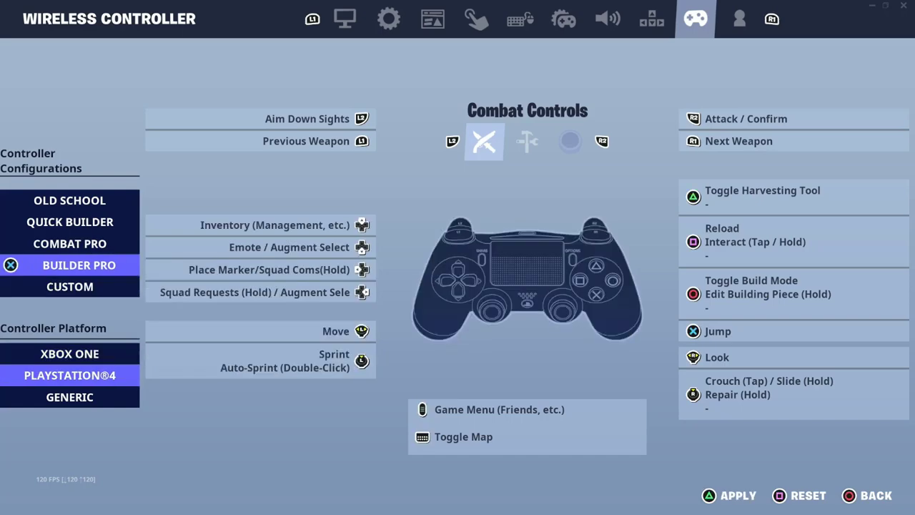
key(Return)
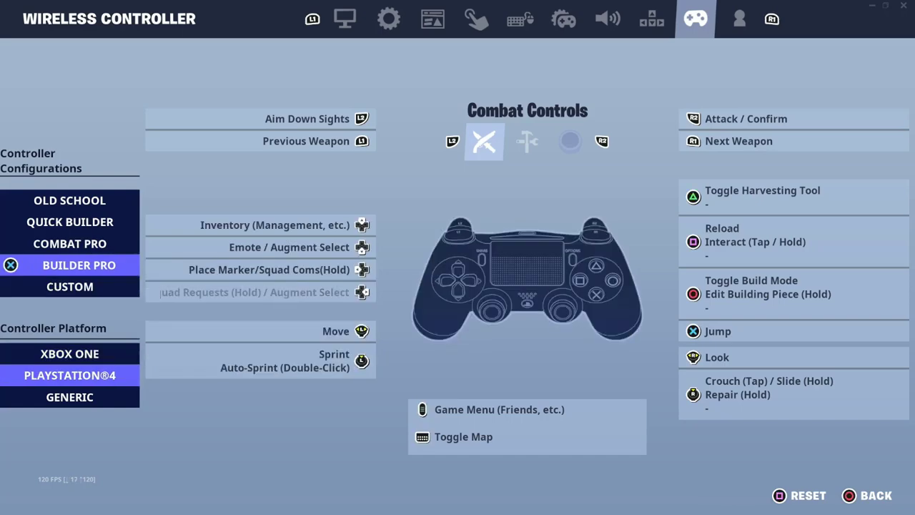
Leave the game settings and return to the Fortnite lobby
key(q)
key(q)
key(q)
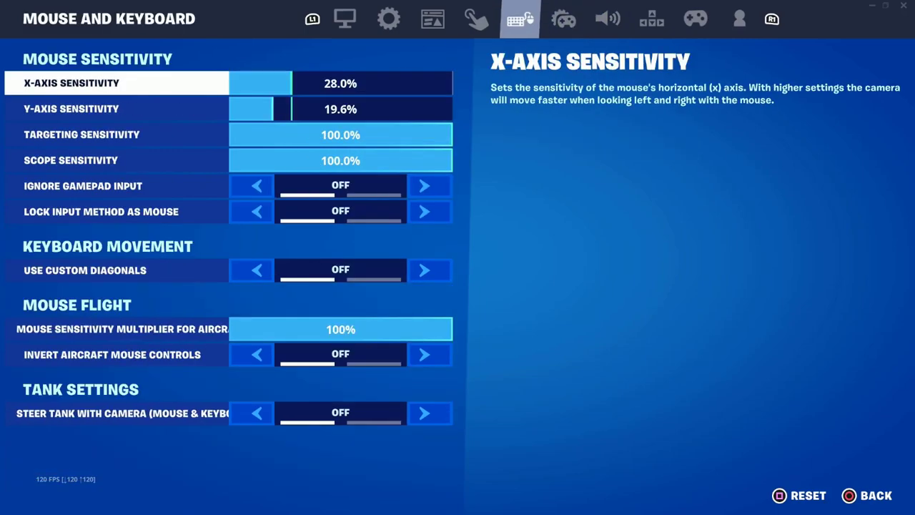
key(Escape)
key(q)
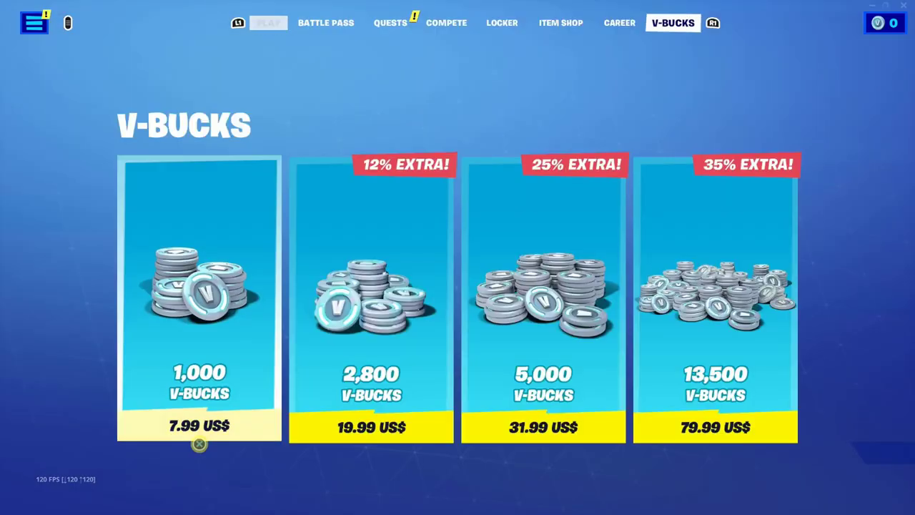
key(e)
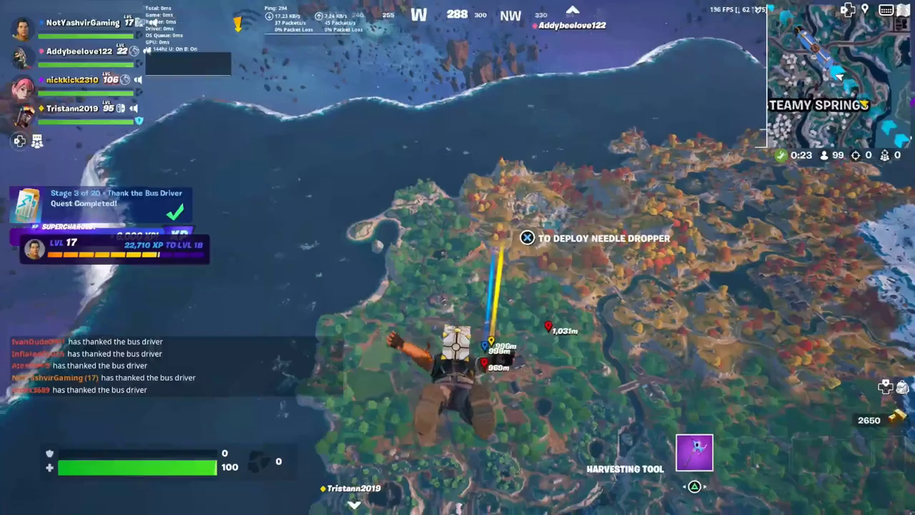